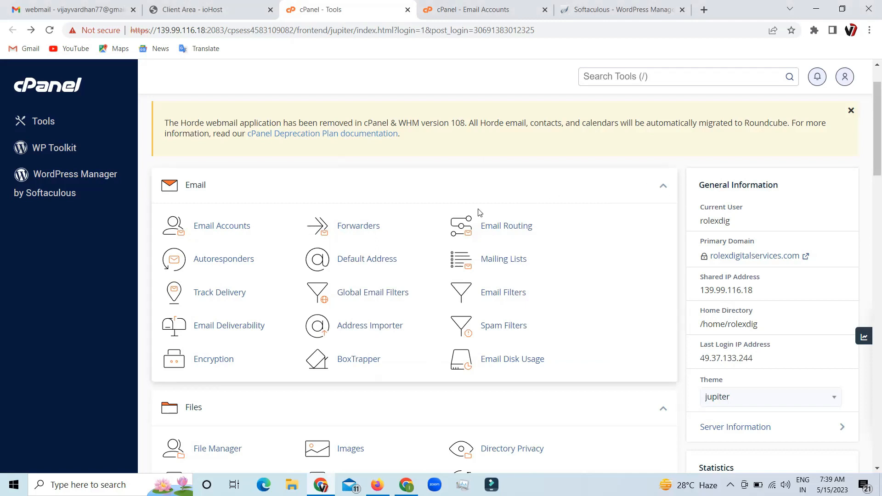
- Open Email Accounts in a new tab and start creating a new email account
right_click(232, 222)
left_click(250, 233)
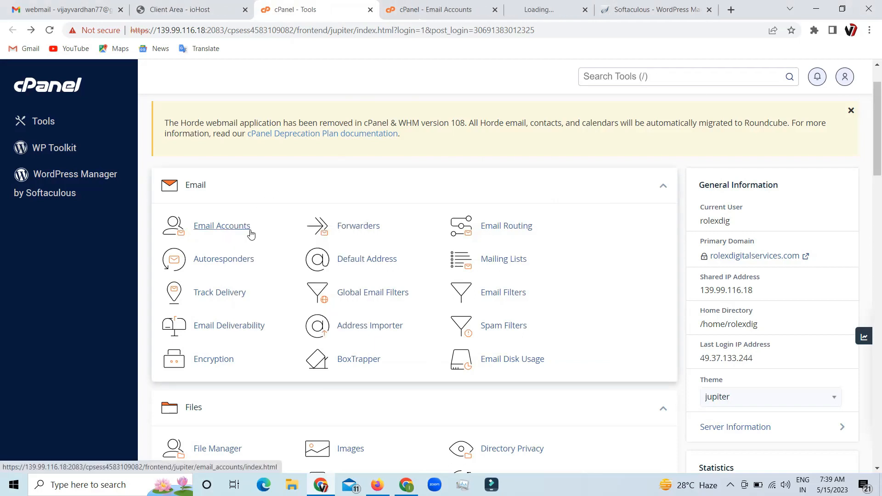
left_click(475, 11)
left_click(478, 10)
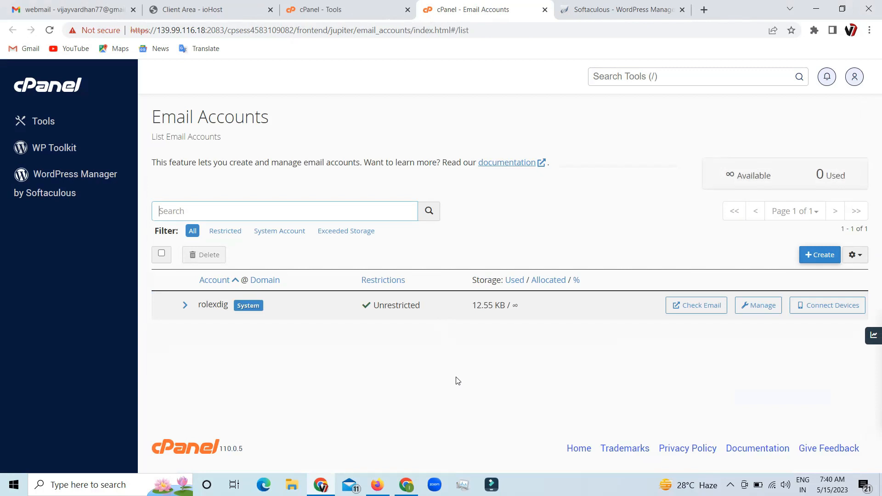
left_click(819, 255)
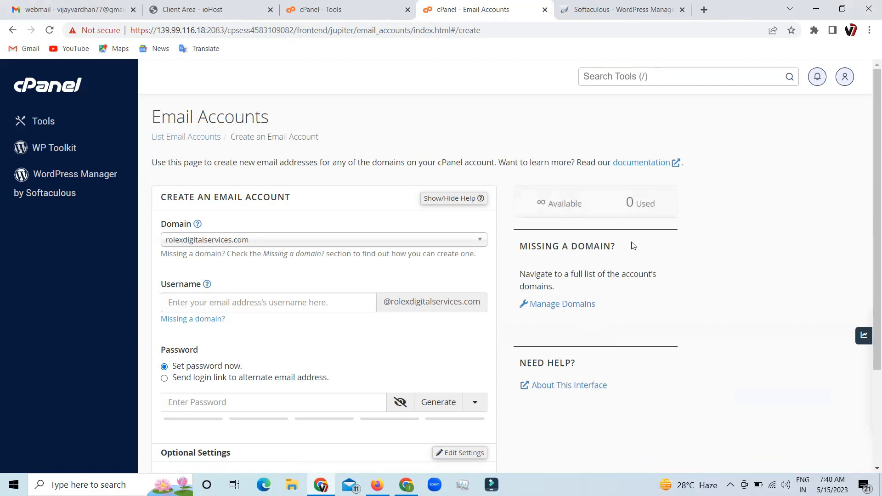
left_click(323, 303)
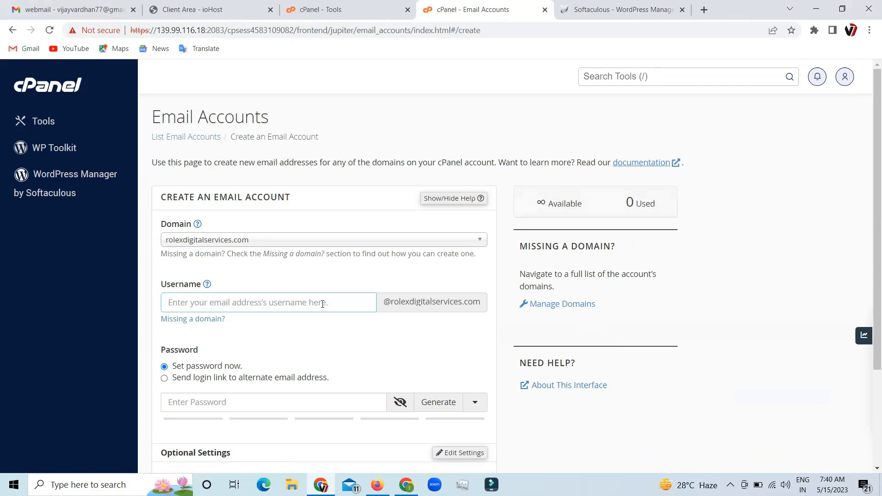
type("vij")
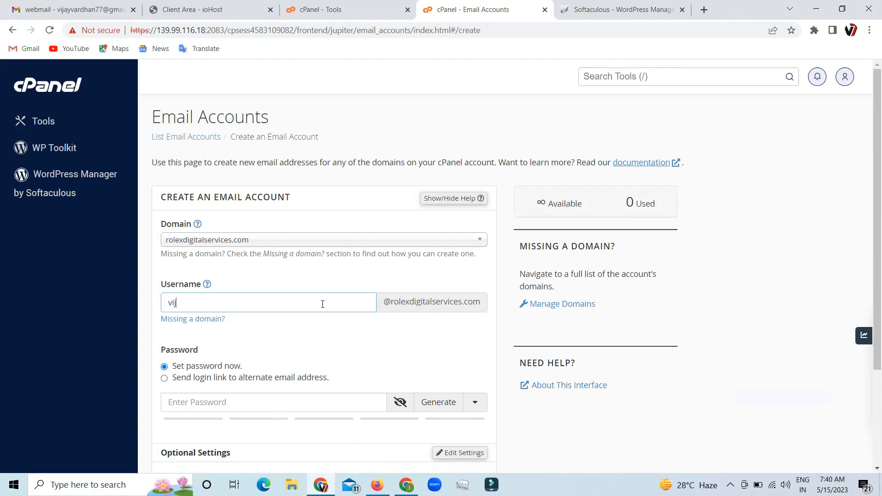
type("ay")
key("BackSpace")
key("BackSpace")
key("BackSpace")
key("BackSpace")
key("BackSpace")
left_click(206, 406)
scroll(196, 276, "down", 3)
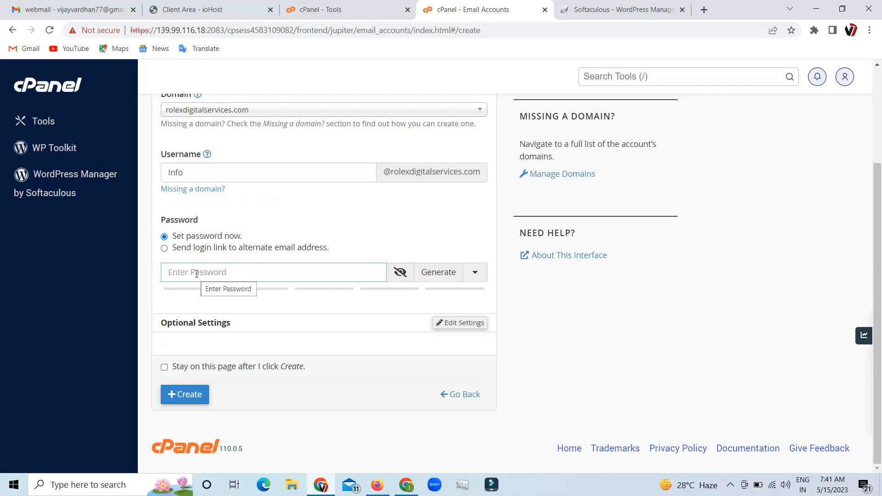
- Type a strong account password and create the email account
type("•")
key("BackSpace")
type("••••••")
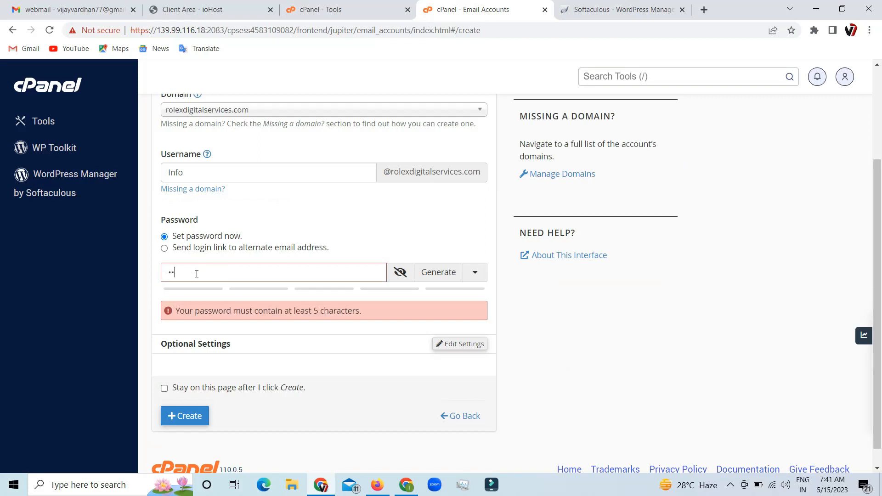
type("•••••••")
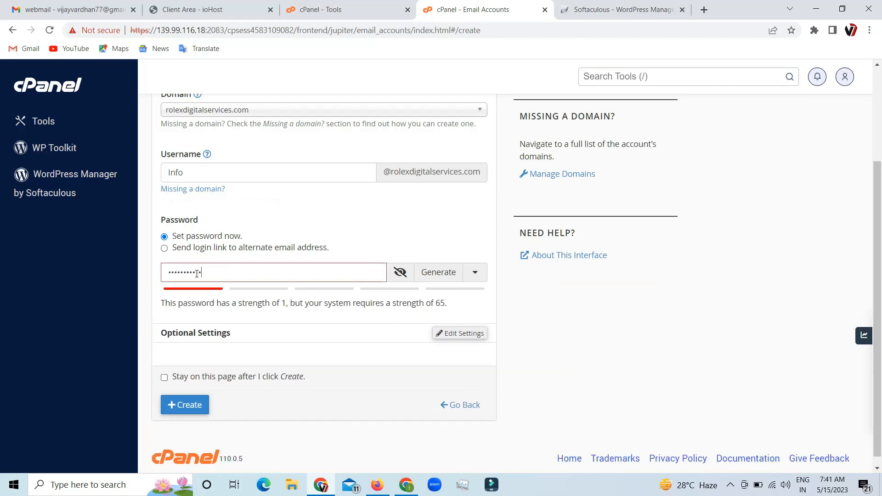
type("•••••")
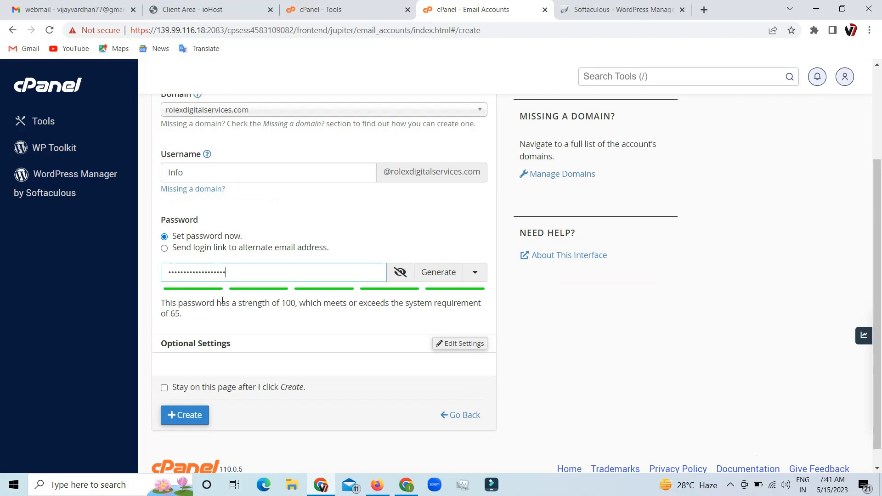
scroll(391, 348, "down", 1)
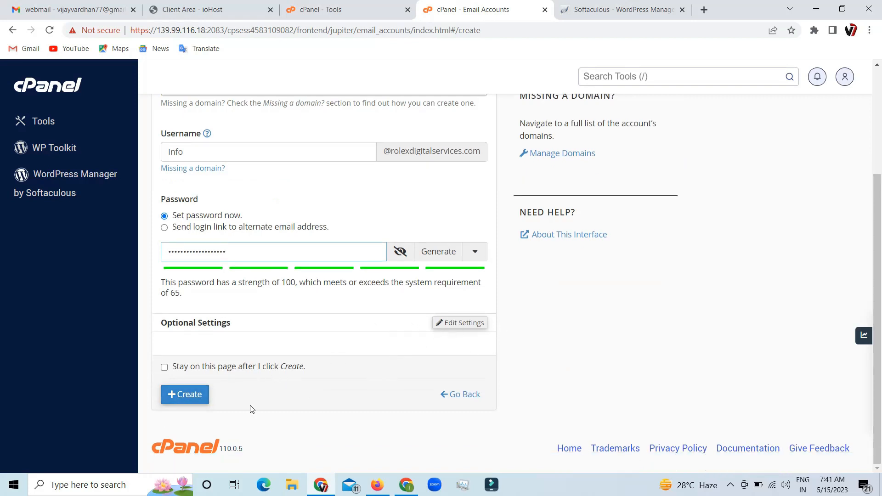
left_click(190, 395)
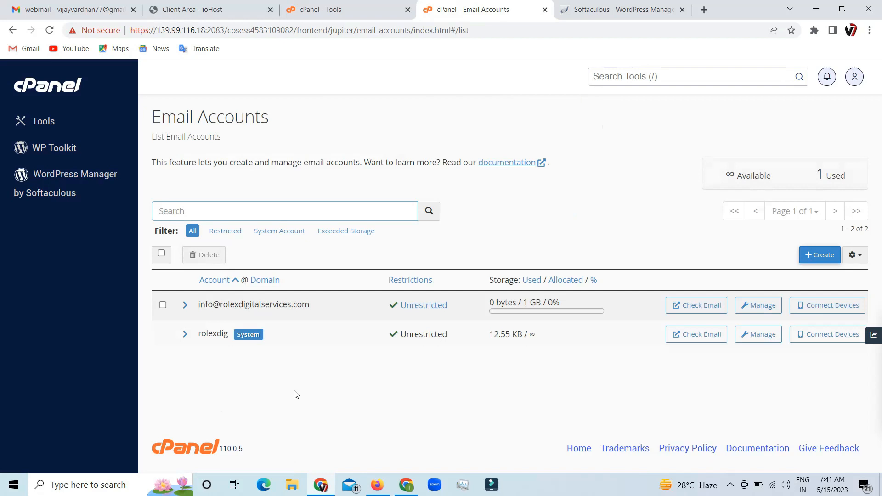
- Open the info account's manage page in a new tab and review its storage and restriction settings
left_click(352, 17)
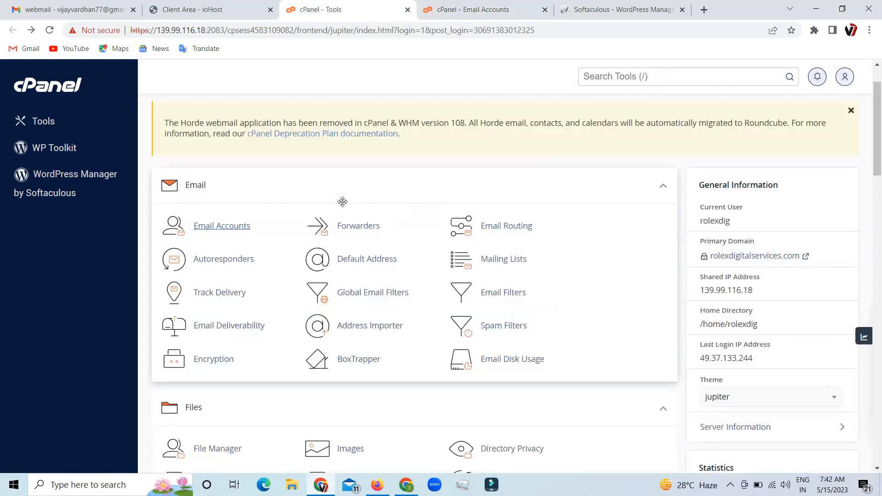
right_click(220, 229)
left_click(248, 235)
left_click(414, 10)
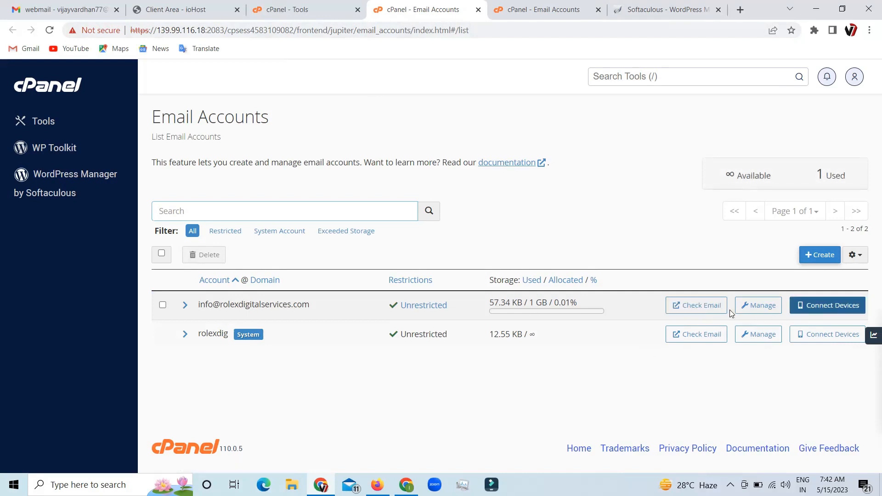
left_click(751, 314)
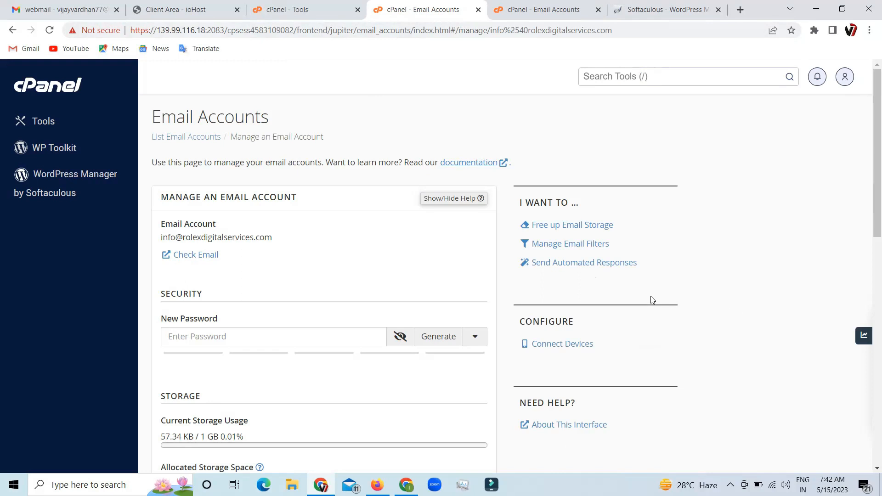
scroll(596, 295, "down", 3)
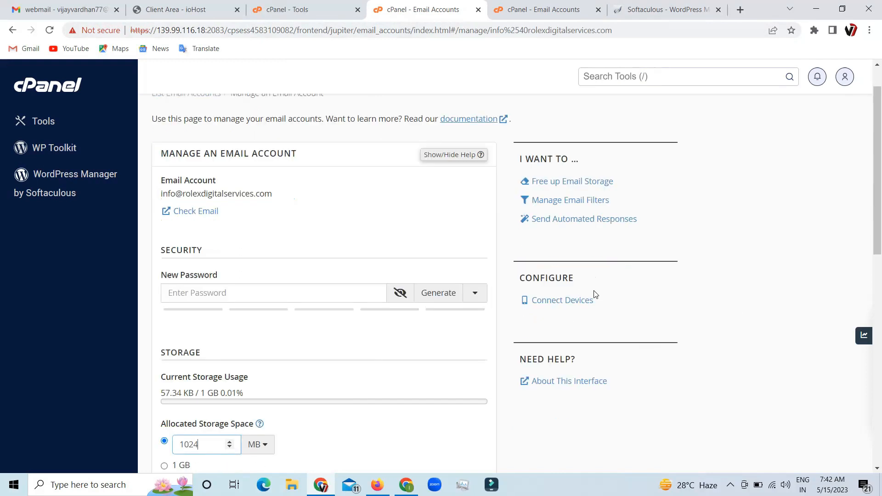
scroll(595, 295, "down", 2)
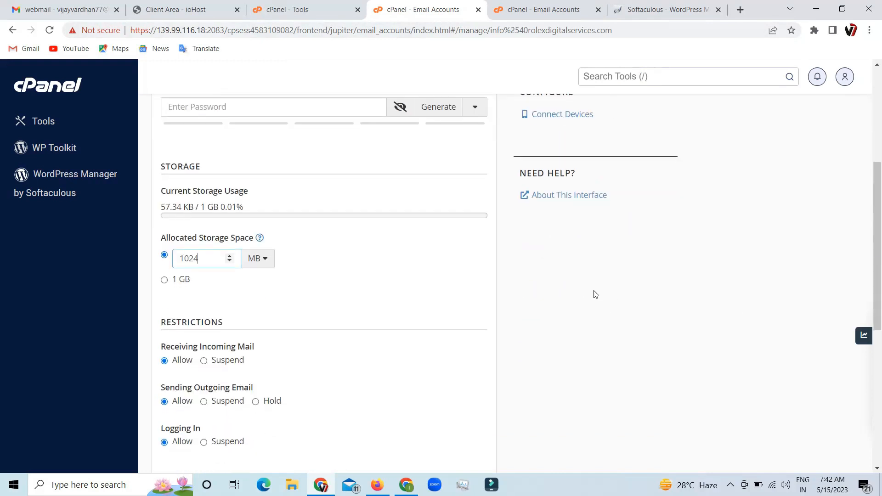
scroll(599, 292, "down", 4)
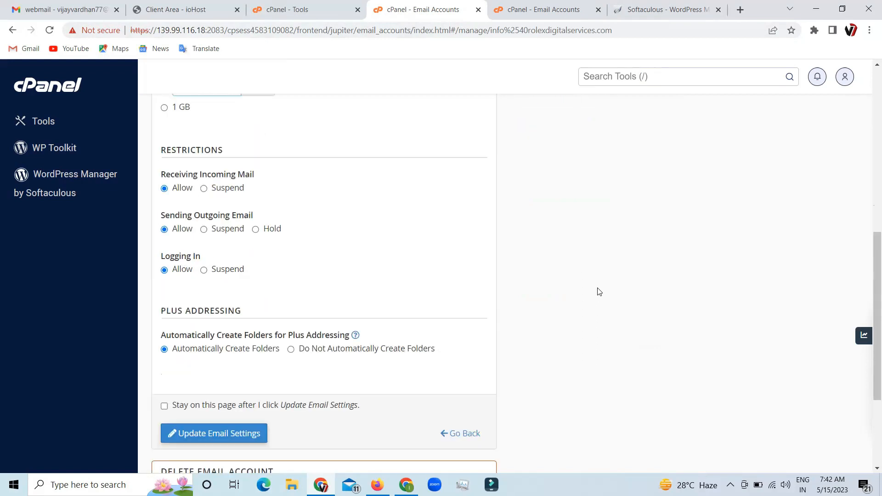
scroll(600, 292, "up", 5)
scroll(600, 293, "up", 4)
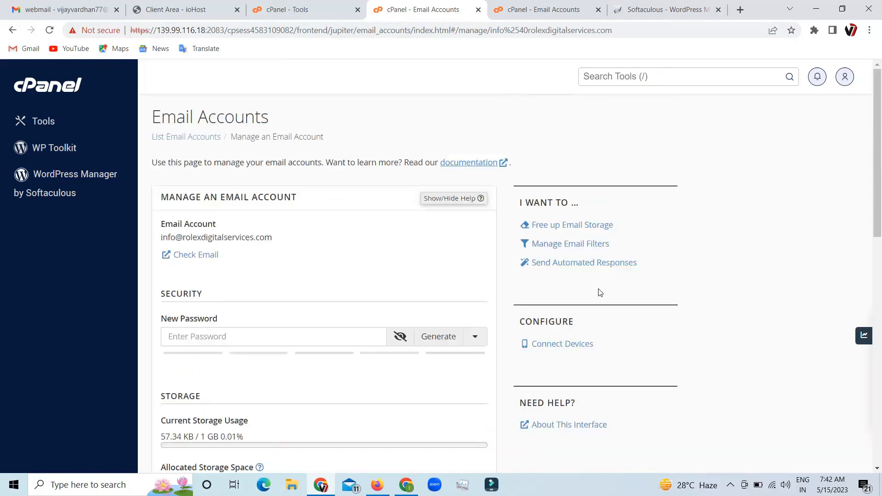
left_click(13, 30)
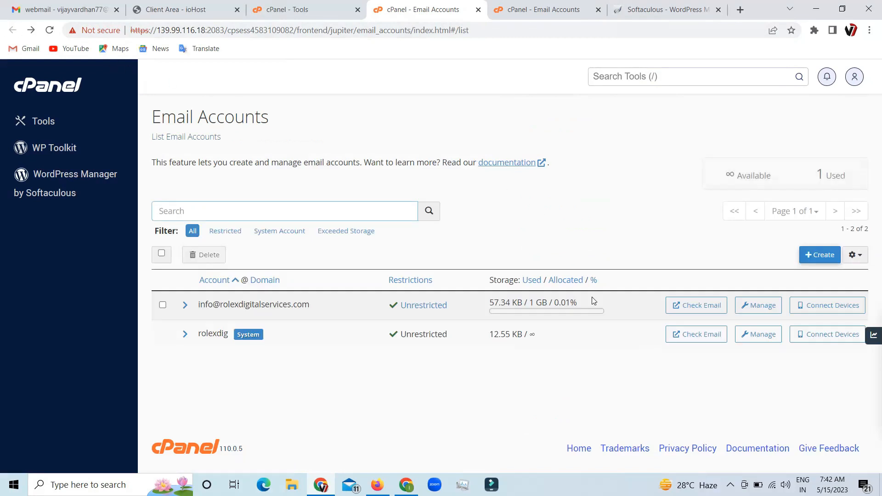
- Open the info account's webmail and launch the Roundcube inbox
left_click(701, 311)
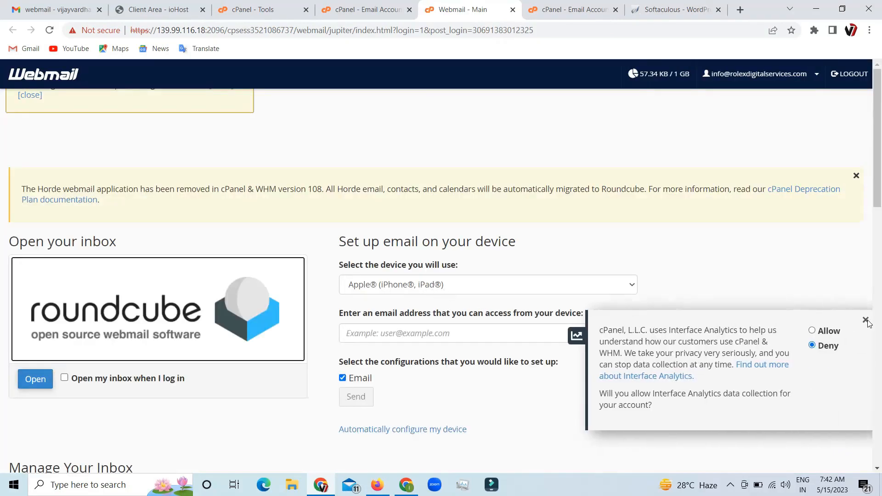
left_click(868, 321)
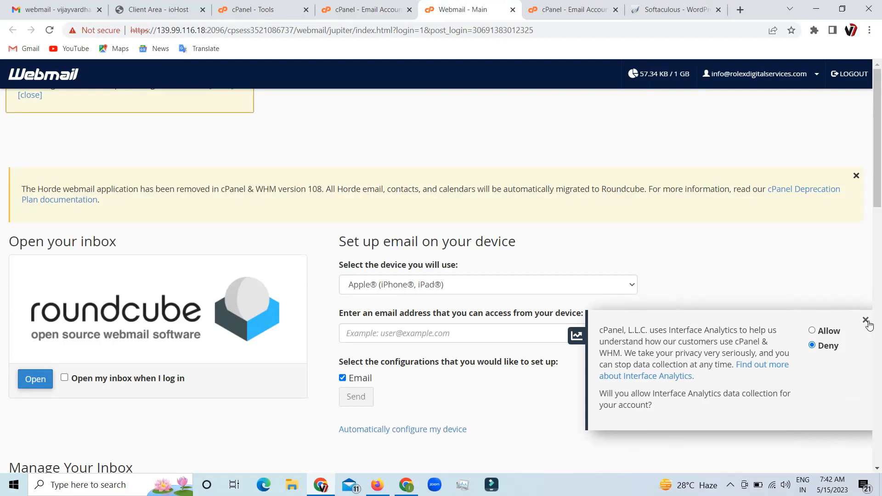
left_click(866, 321)
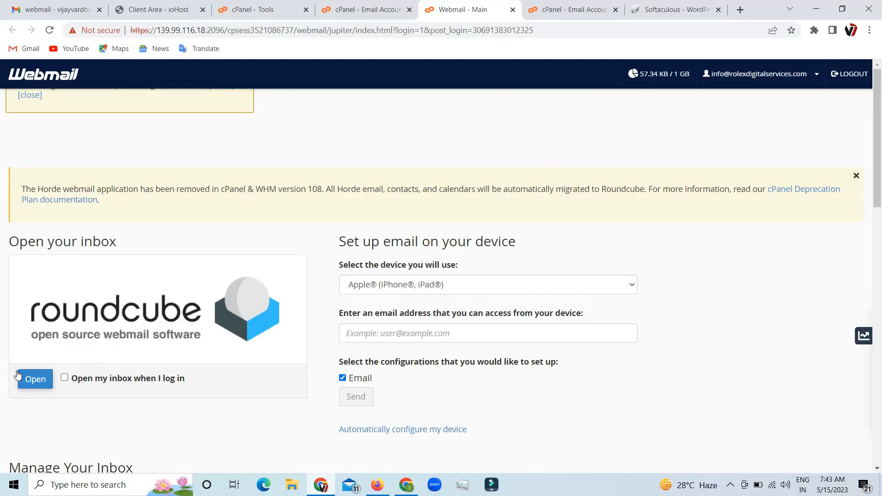
left_click(35, 381)
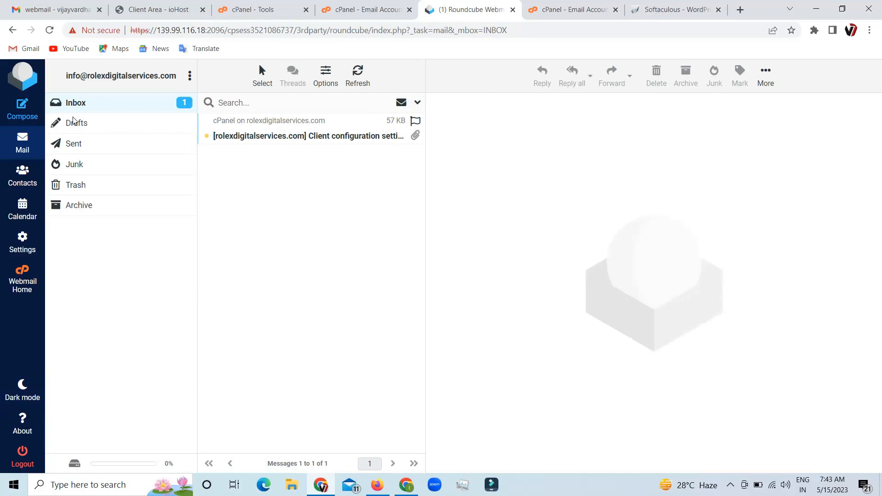
- Compose a new message to the recipient's e-mail address with the subject Interview Details
left_click(22, 113)
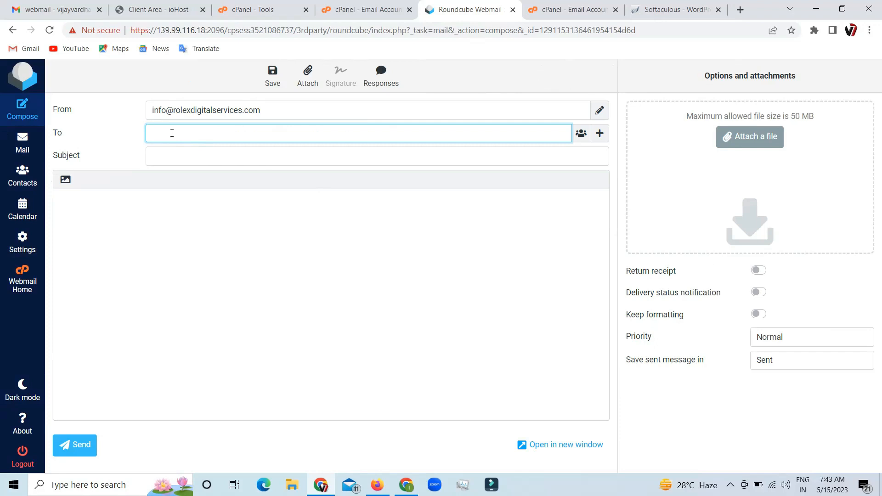
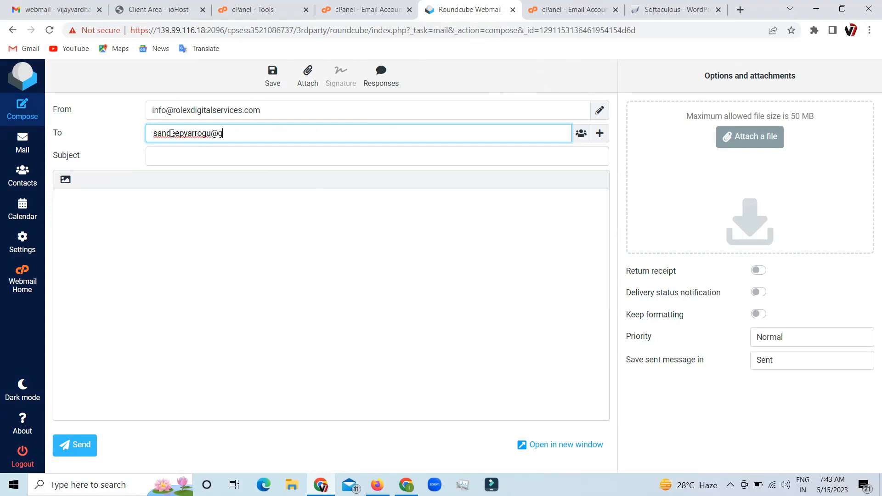
left_click(173, 159)
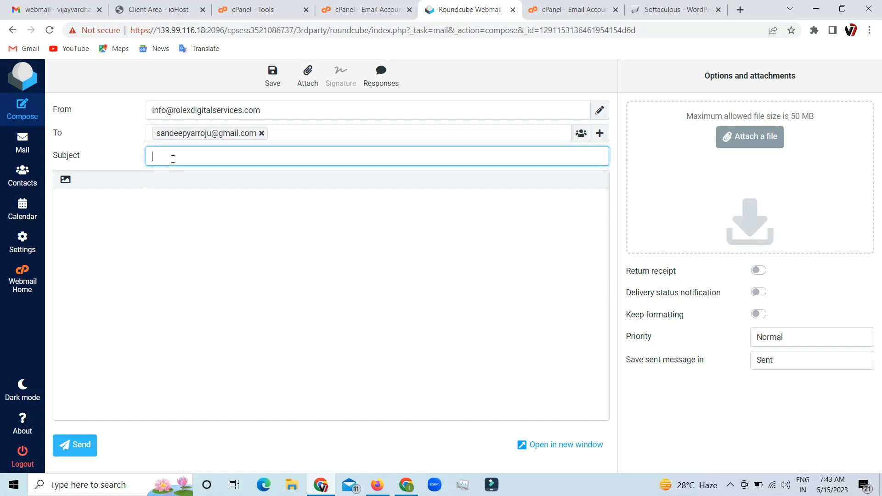
type("H")
key("BackSpace")
type("Interview Details")
- Write the body "Hello Please attend 7am" and send the message
left_click(190, 258)
type("hELLO P")
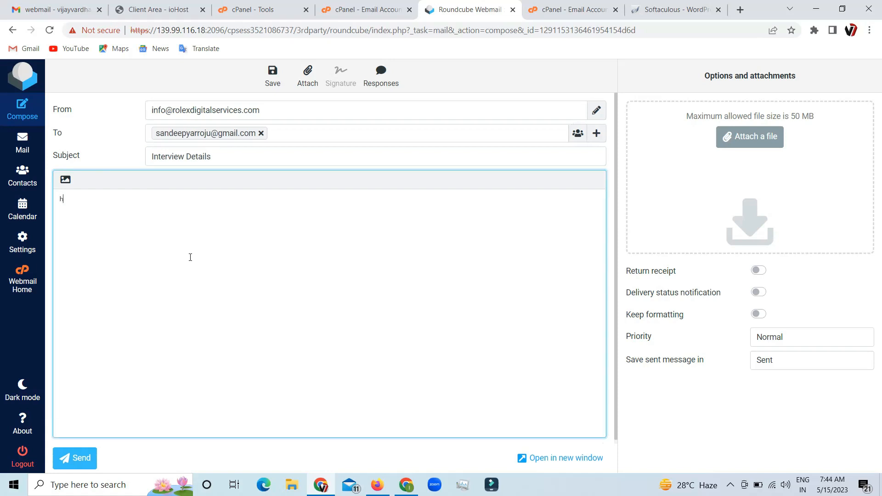
type("LEASE ATTEND AT")
key("ctrl+BackSpace")
key("ctrl+BackSpace")
key("ctrl+BackSpace")
key("ctrl+BackSpace")
type("Hello Please attend 7am")
left_click(76, 459)
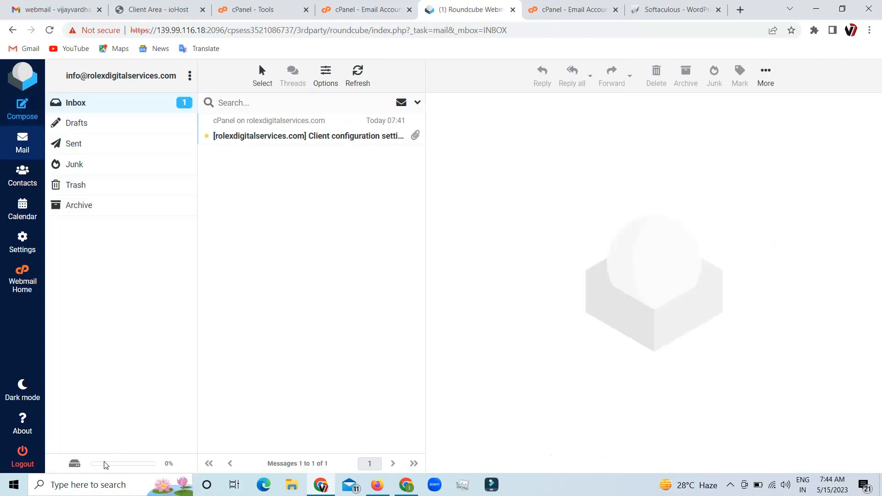
- Check the Sent folder and read the client configuration message in the inbox
left_click(76, 144)
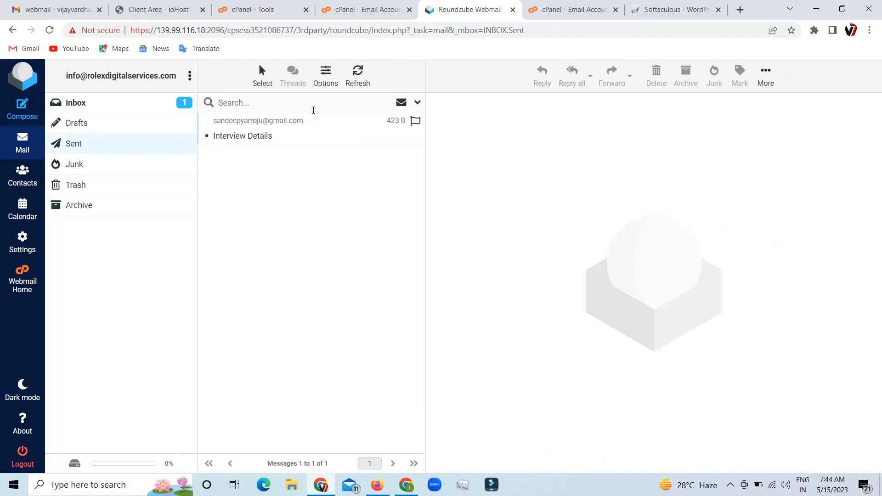
left_click(93, 107)
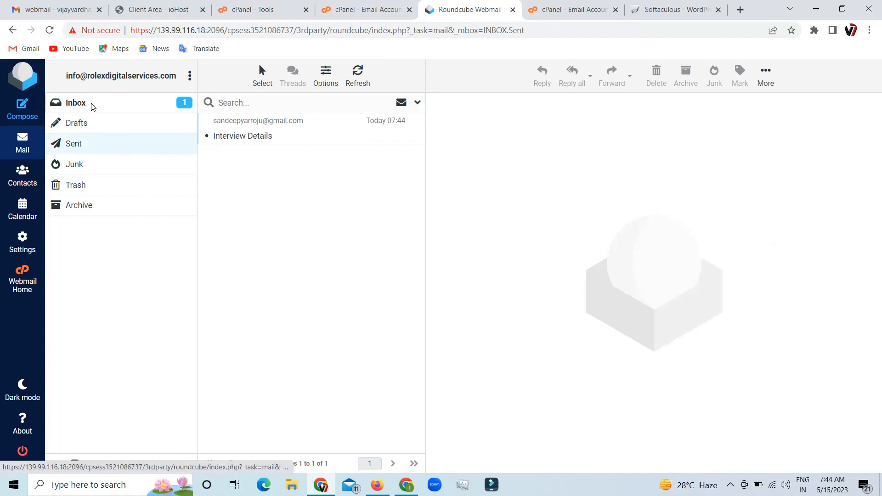
left_click(331, 138)
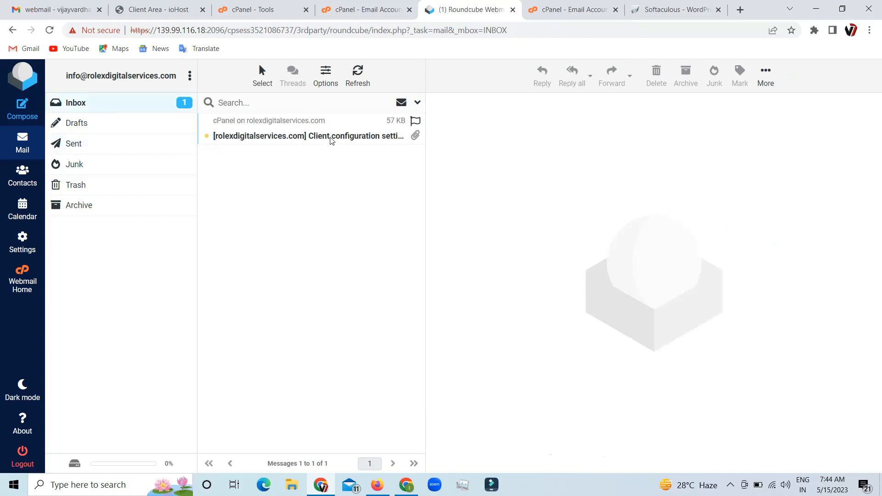
scroll(679, 322, "down", 5)
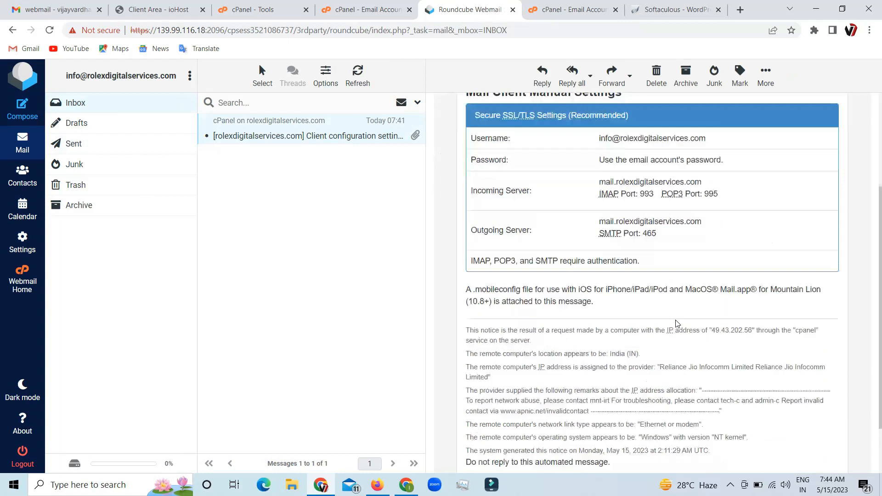
scroll(679, 322, "up", 5)
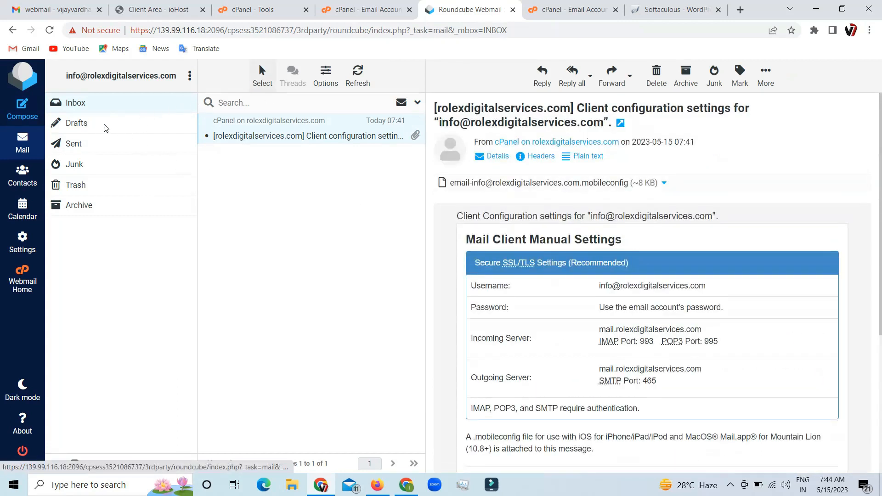
left_click(94, 109)
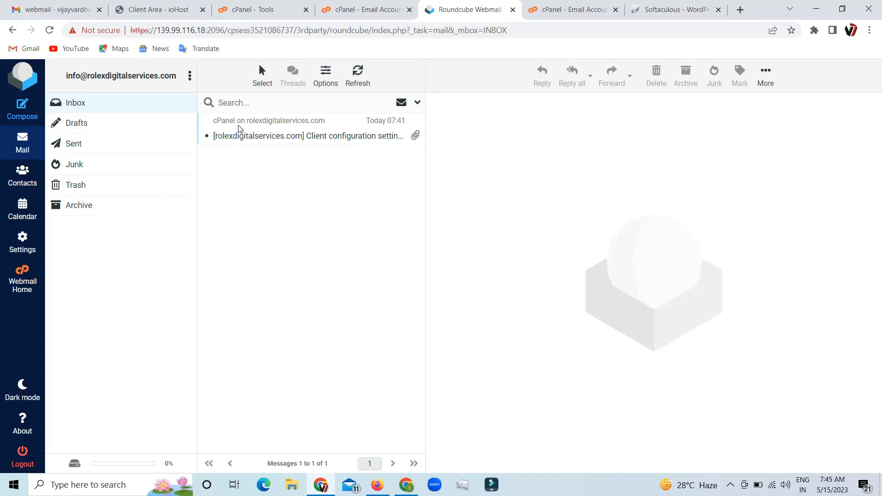
- Refresh the inbox and open the reply to Interview Details
left_click(75, 105)
left_click(358, 71)
left_click(50, 30)
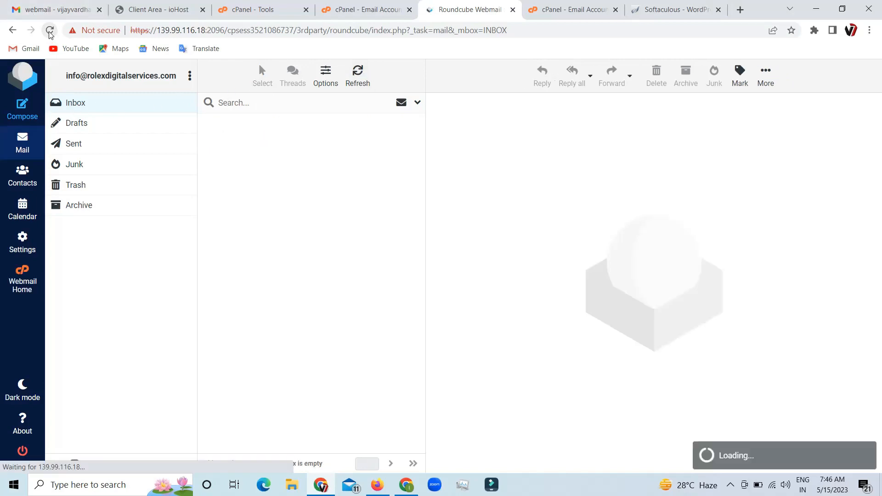
left_click(287, 132)
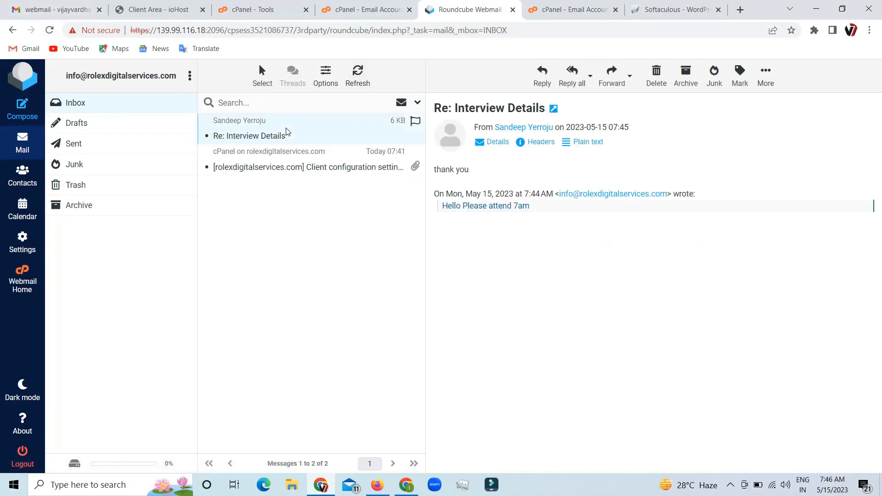
double_click(309, 142)
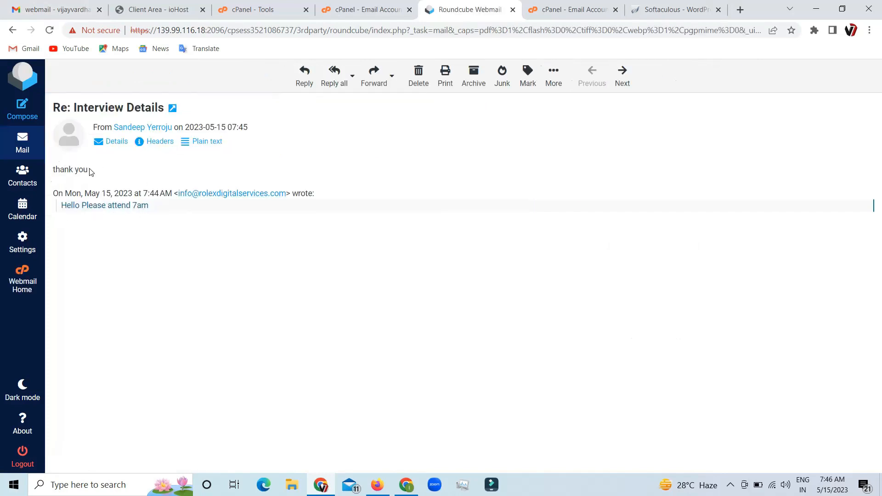
key("alt+Left")
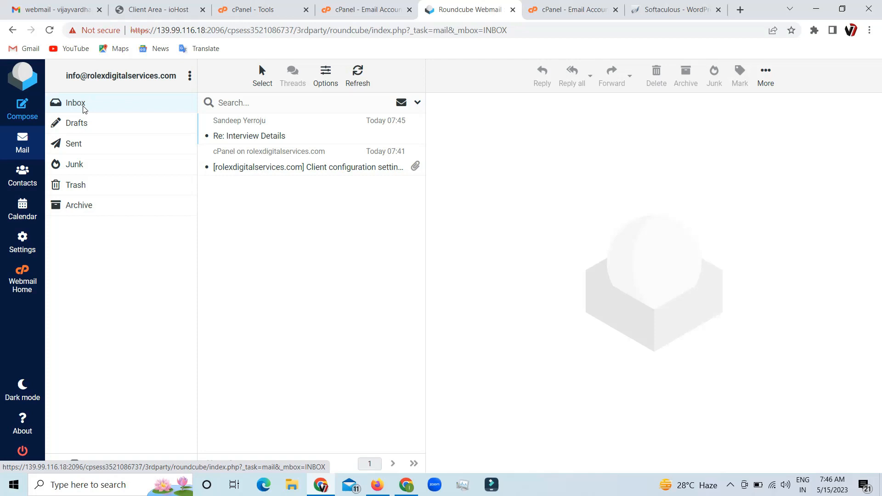